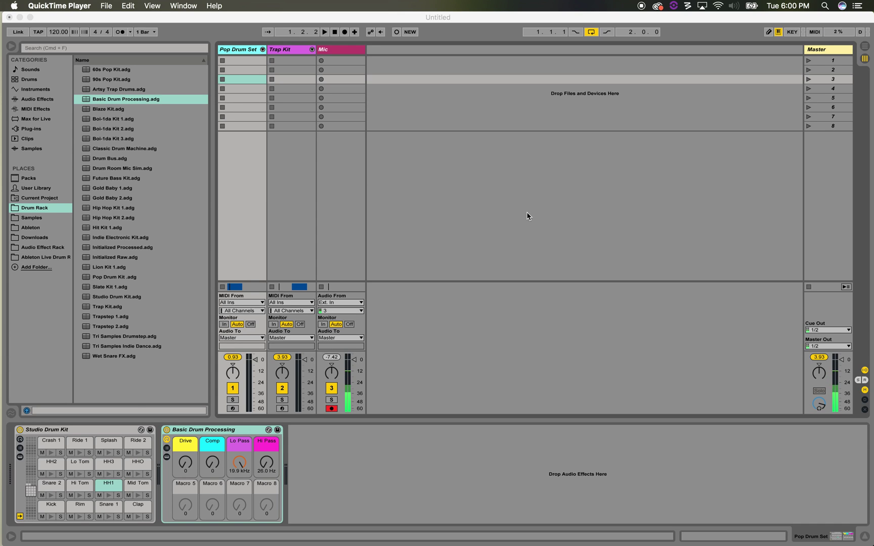
# - Switch from QuickTime Player to the Ableton Live set window
pyautogui.click(455, 22)
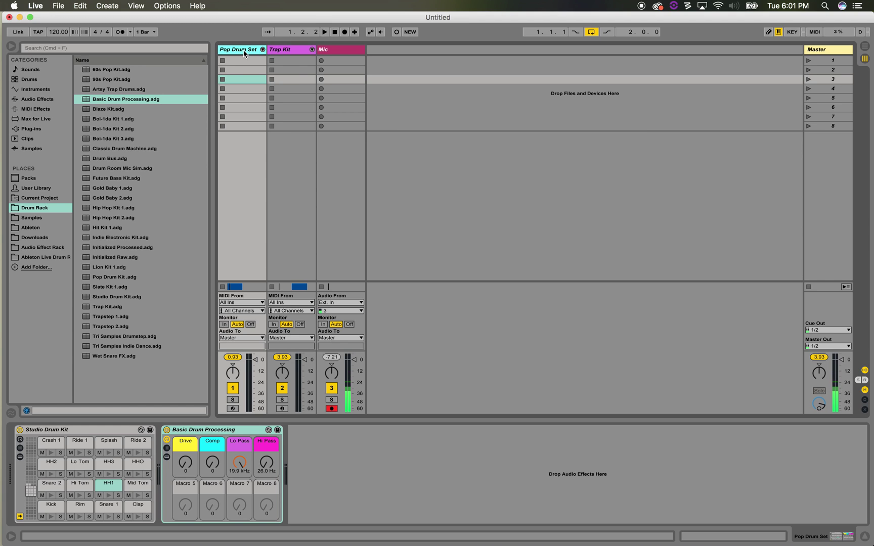
pyautogui.click(47, 209)
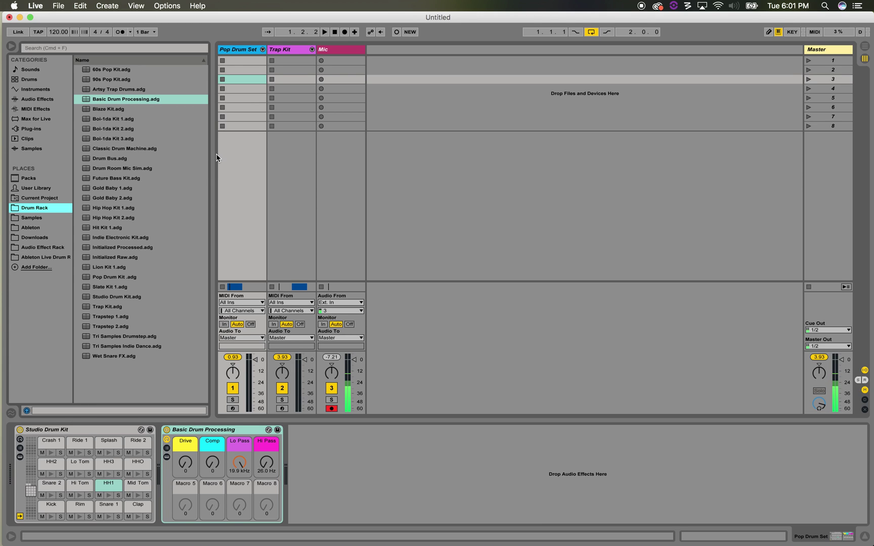
pyautogui.click(103, 430)
pyautogui.click(204, 429)
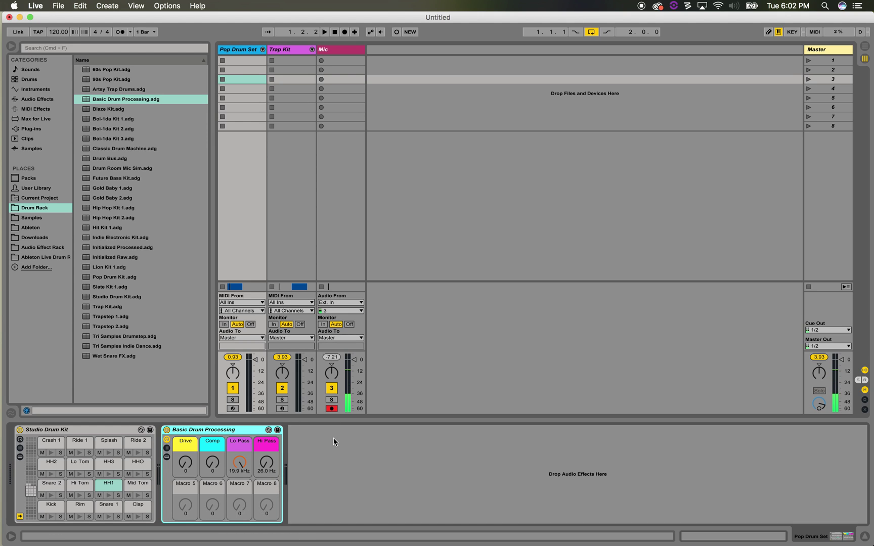
pyautogui.click(20, 457)
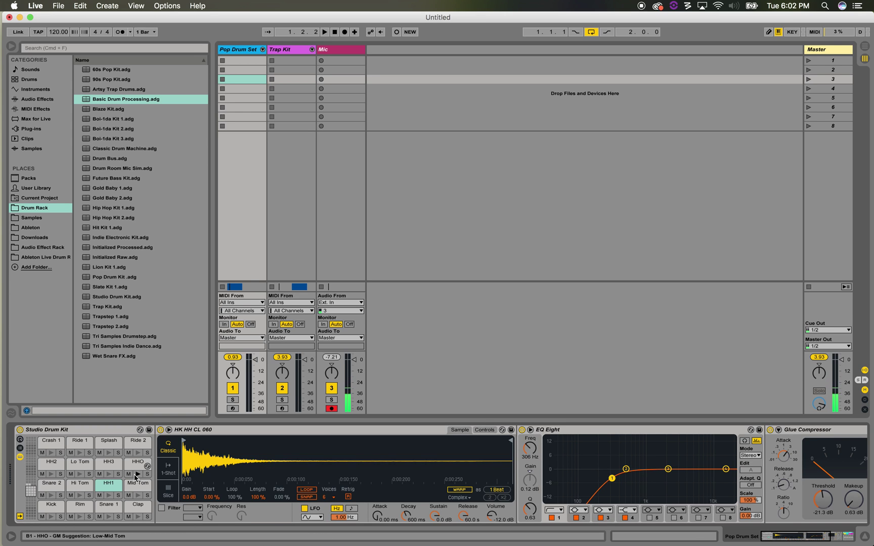
pyautogui.click(51, 504)
pyautogui.hscroll(10, 480, 479)
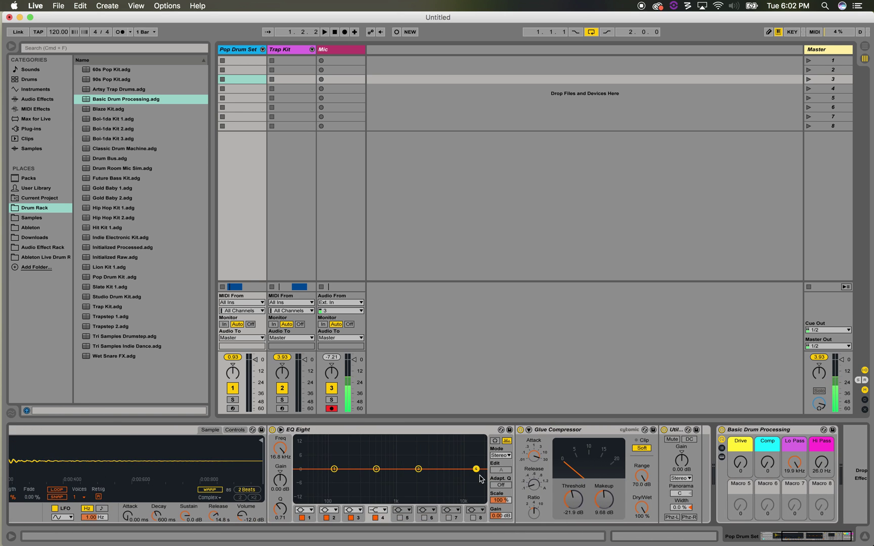
pyautogui.hscroll(-10, 481, 478)
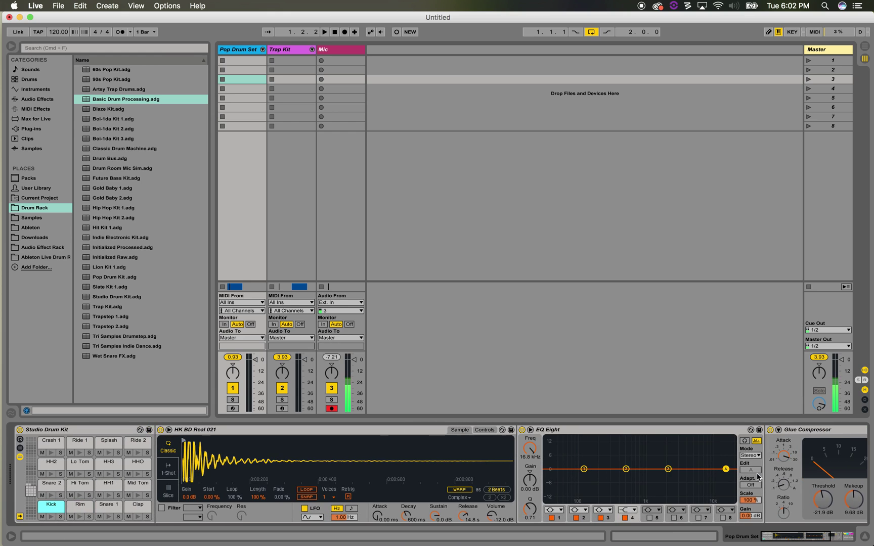
pyautogui.click(76, 485)
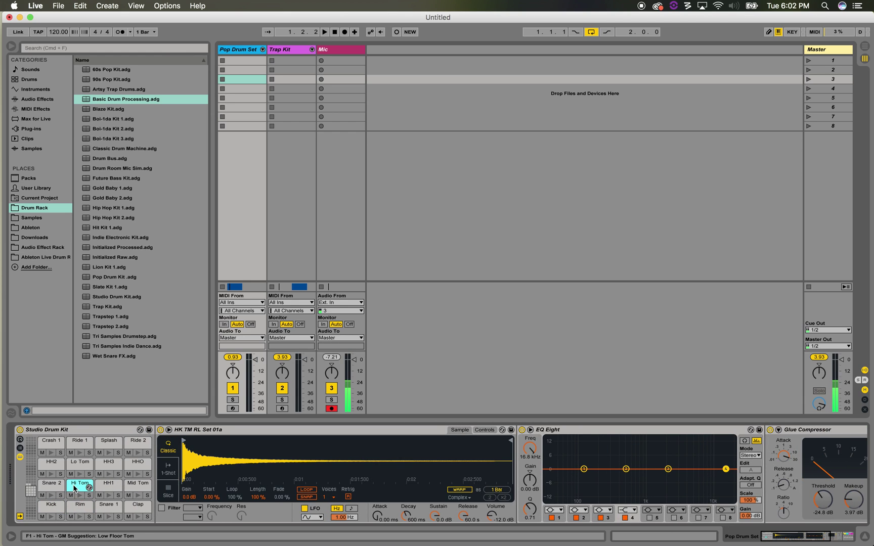
pyautogui.click(118, 484)
pyautogui.hscroll(3, 372, 489)
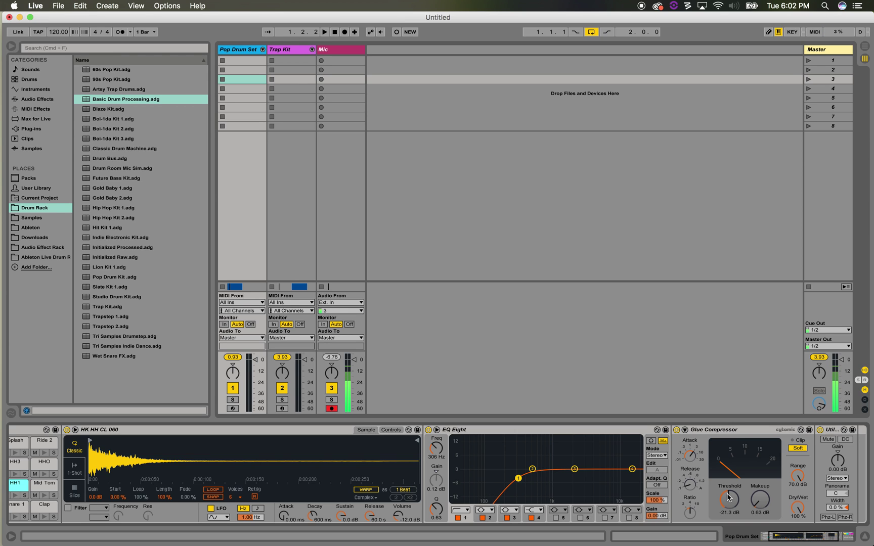
pyautogui.hscroll(3, 728, 498)
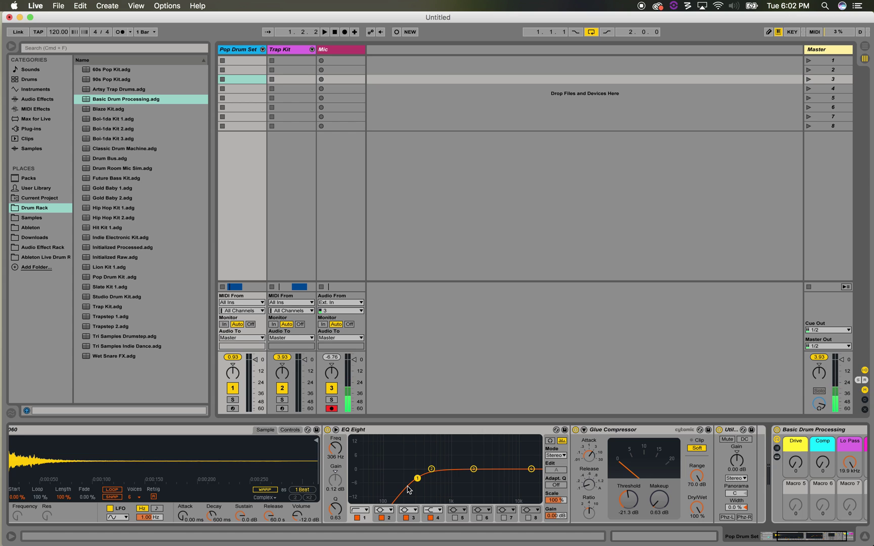
pyautogui.hscroll(-5, 243, 469)
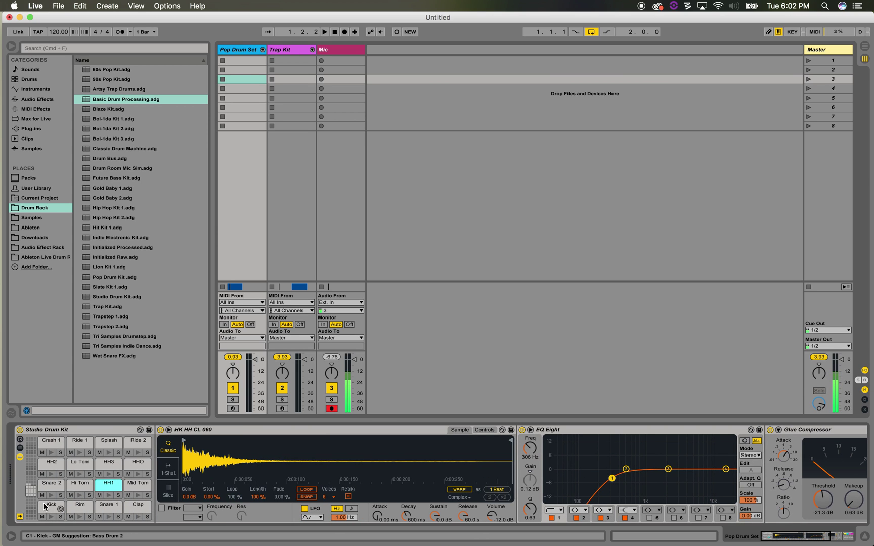
pyautogui.click(21, 458)
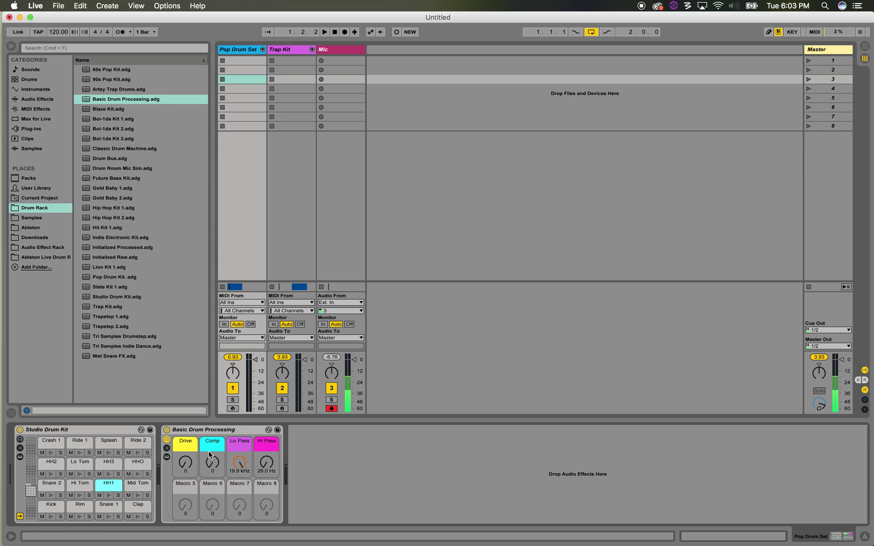
pyautogui.click(229, 430)
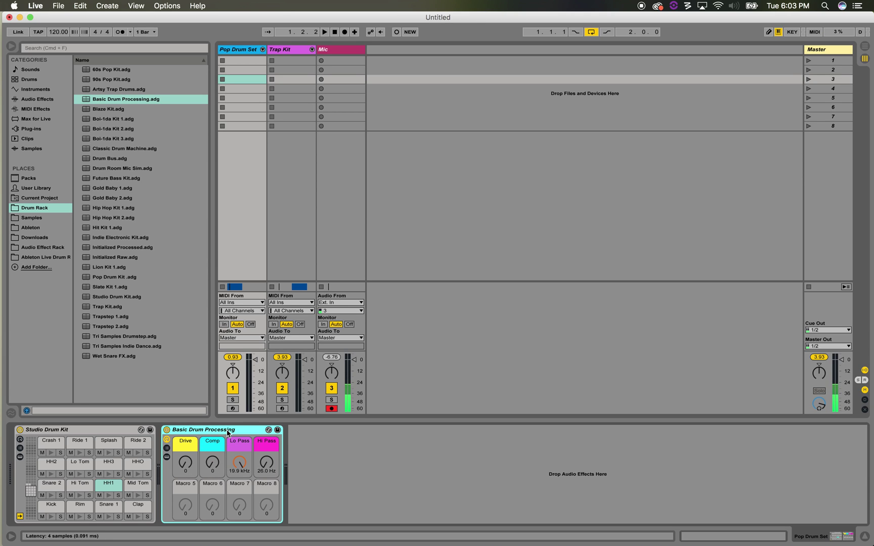
pyautogui.press('Tab')
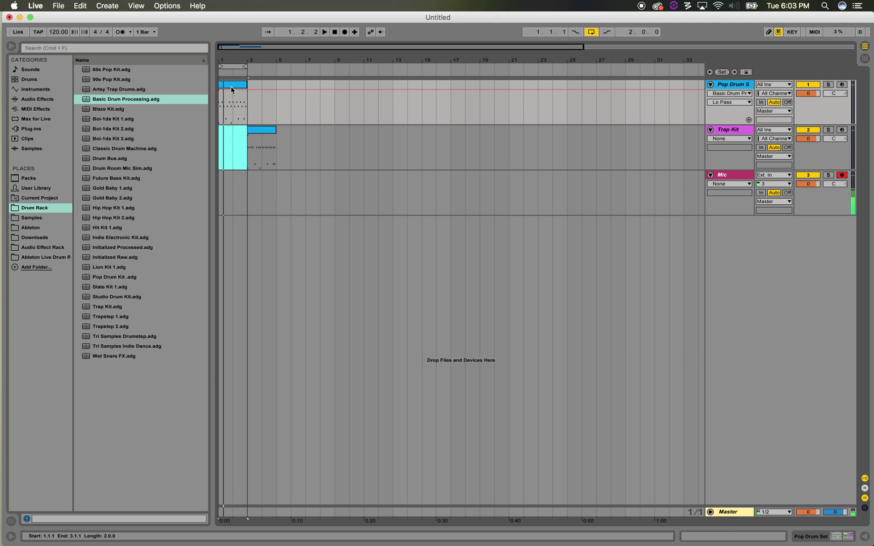
pyautogui.click(234, 85)
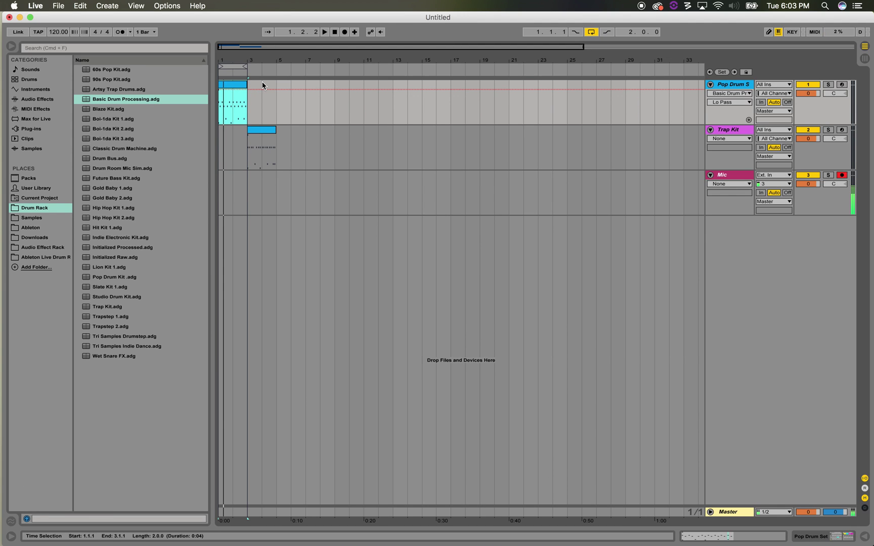
pyautogui.press('space')
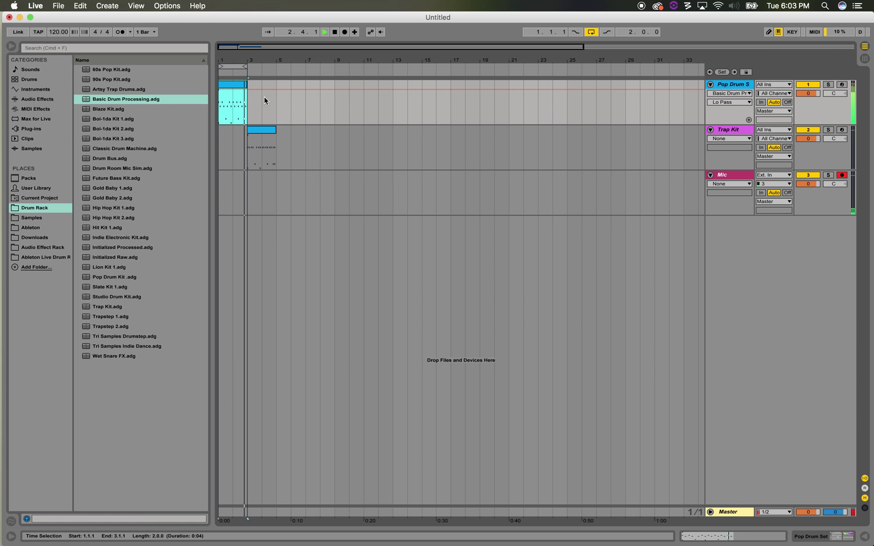
pyautogui.press('Tab')
pyautogui.press('space')
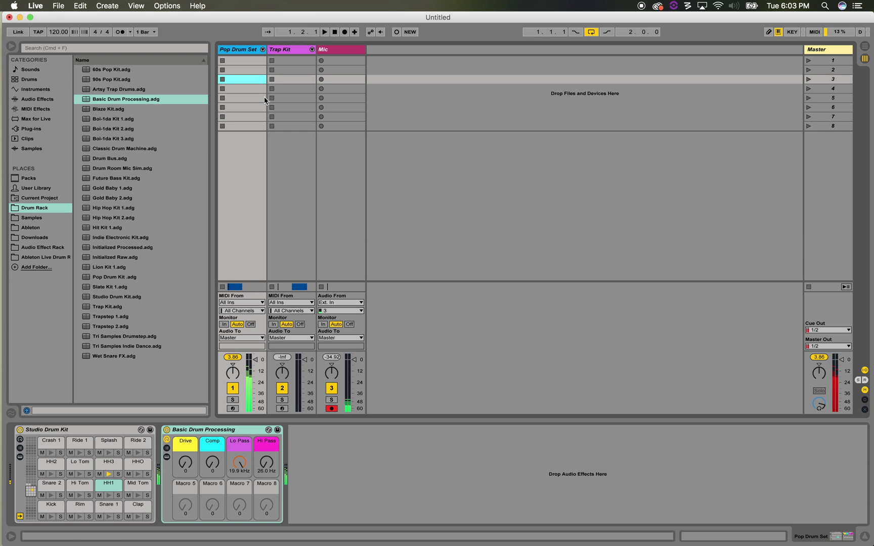
# - Expand the rack's chain and inspect the Drive, Parallel Comp Dry/Wet and Drive Output settings
pyautogui.click(185, 461)
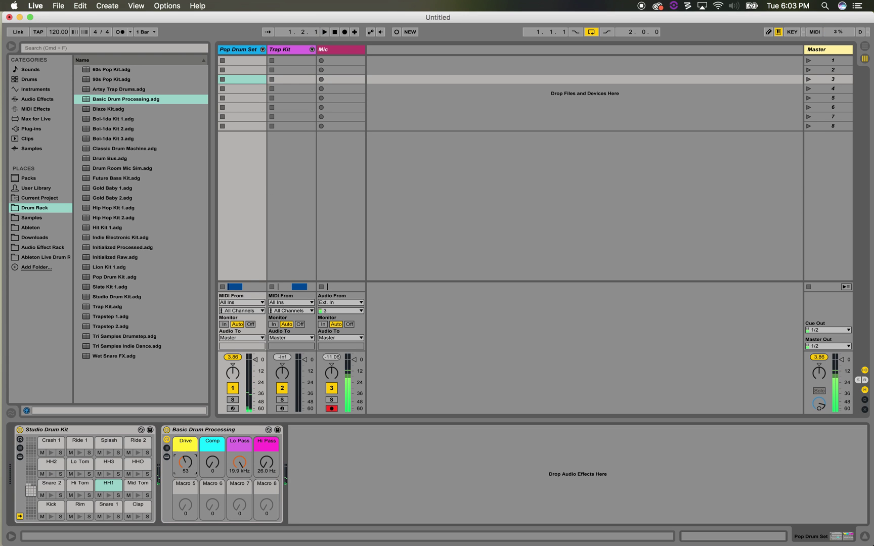
pyautogui.click(167, 457)
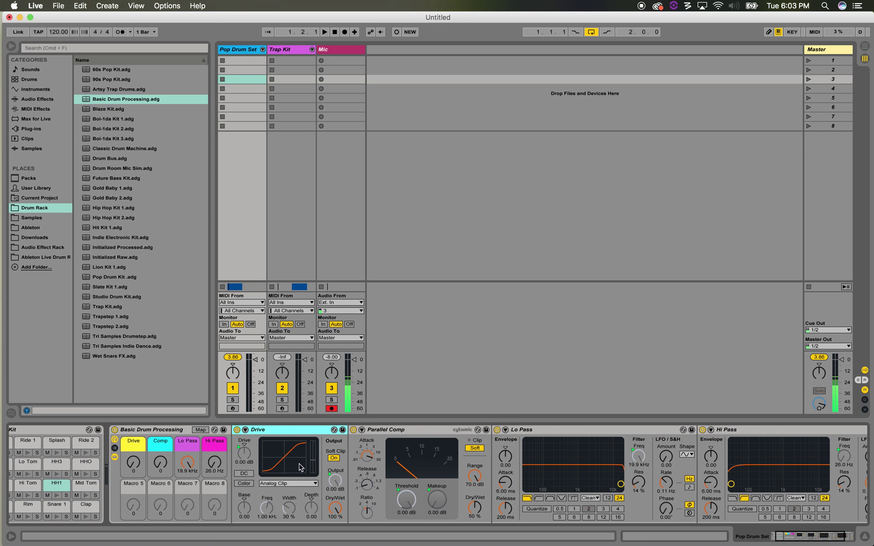
pyautogui.click(441, 438)
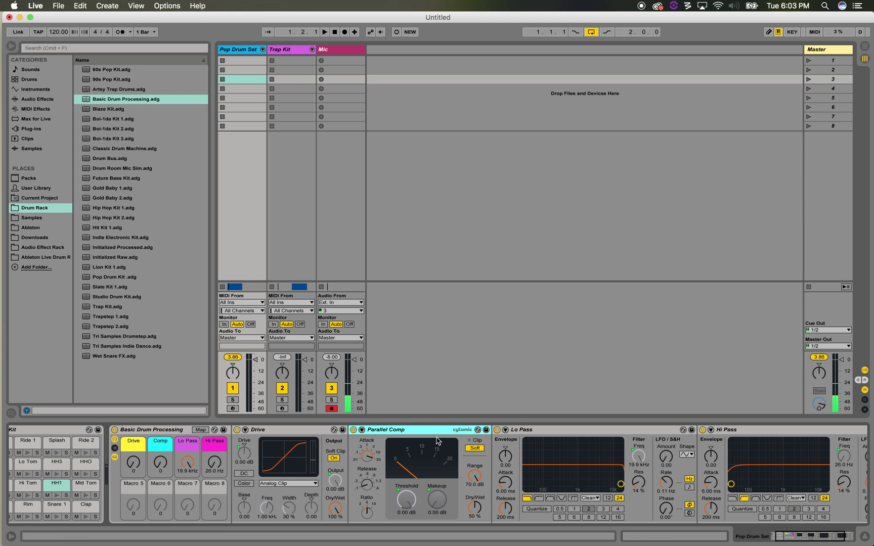
pyautogui.click(478, 508)
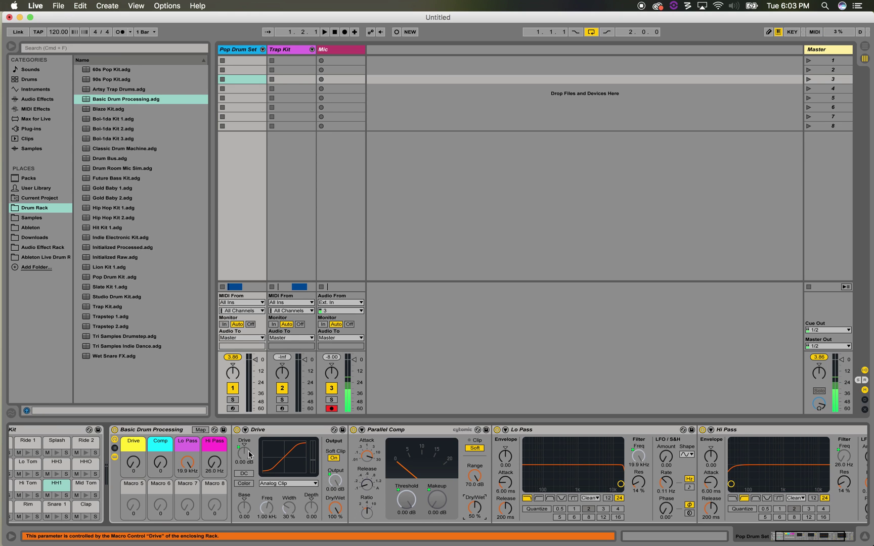
pyautogui.click(335, 481)
pyautogui.hscroll(3, 442, 504)
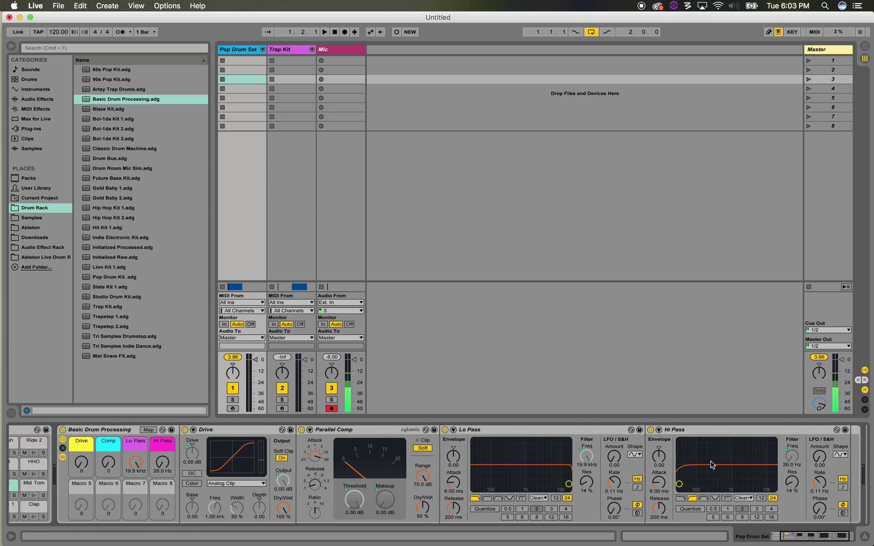
pyautogui.hscroll(-6, 711, 464)
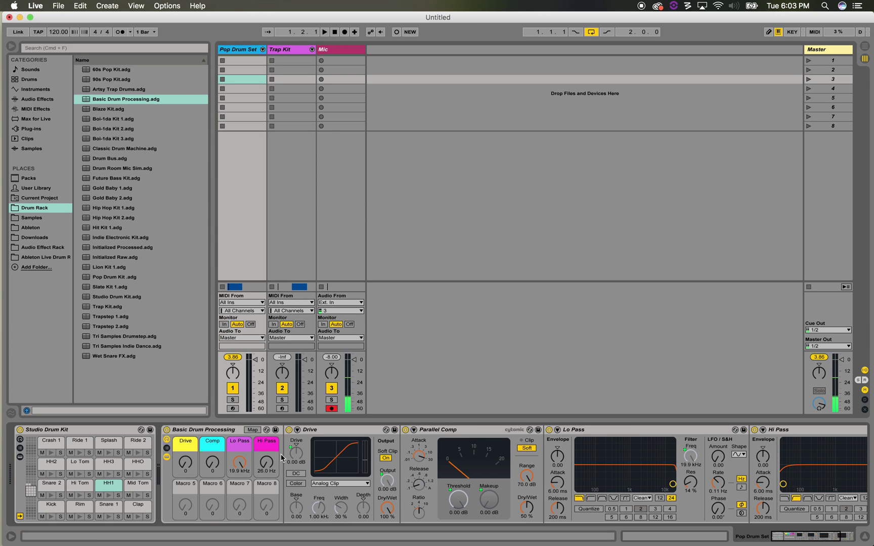
# - Show the Macro Mappings list for the Drive, Comp, Lo Pass and Hi Pass macros
pyautogui.click(252, 429)
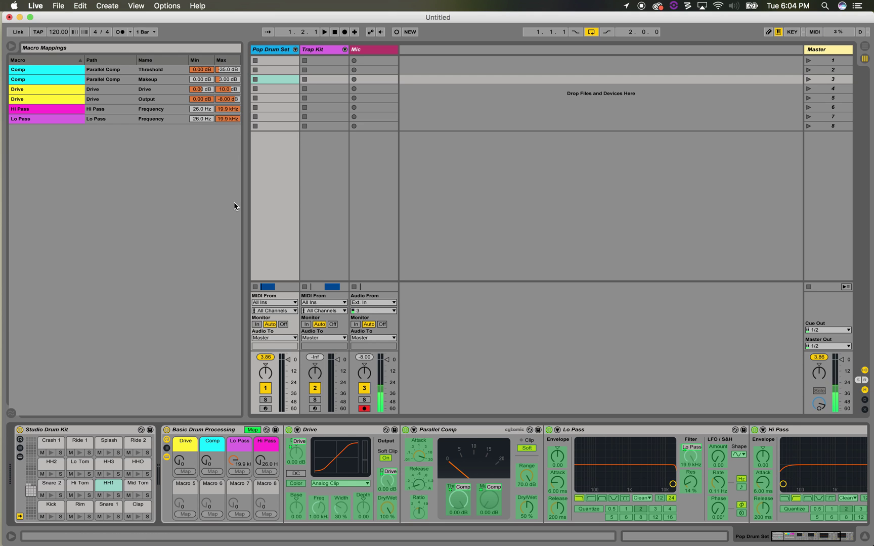
# - Audition Drive at 67, Comp near 40 and Lo Pass at 6.30 kHz, then return Drive to 0
pyautogui.click(249, 431)
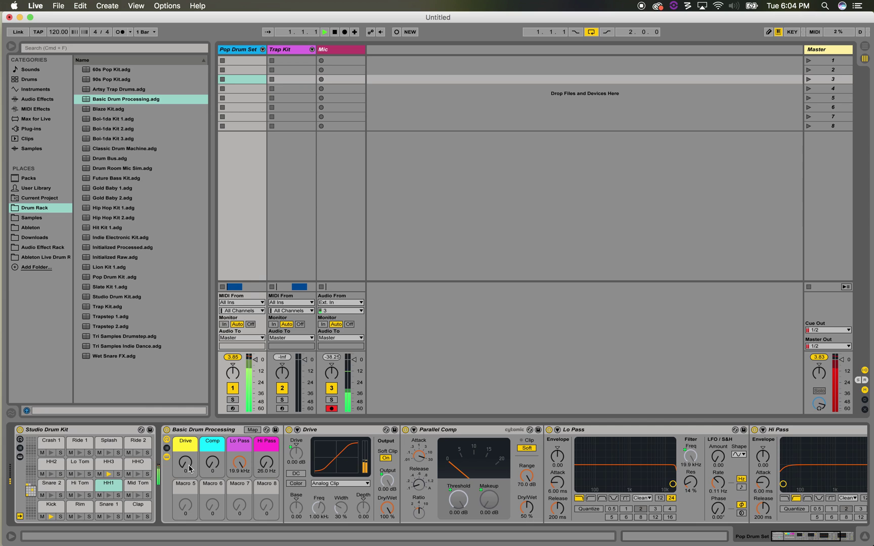
pyautogui.moveTo(190, 465); pyautogui.dragTo(189, 401)
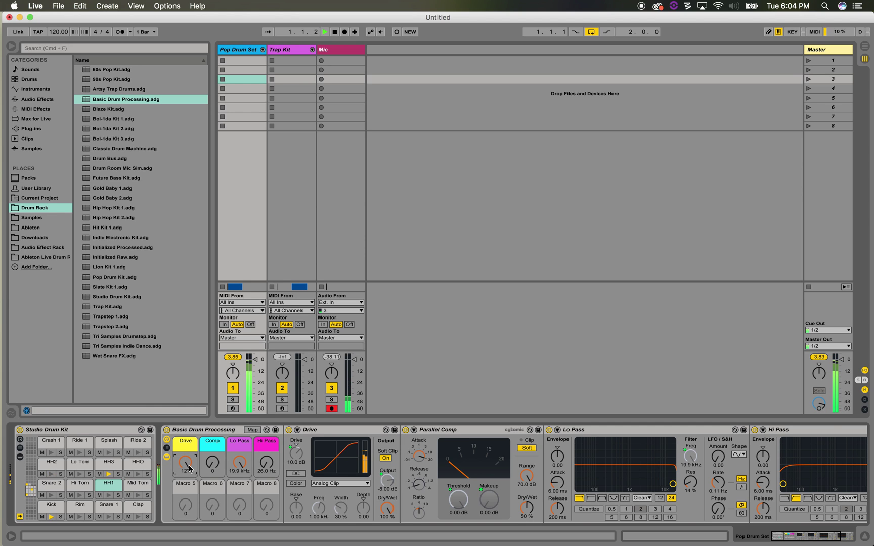
pyautogui.moveTo(213, 463); pyautogui.dragTo(213, 409)
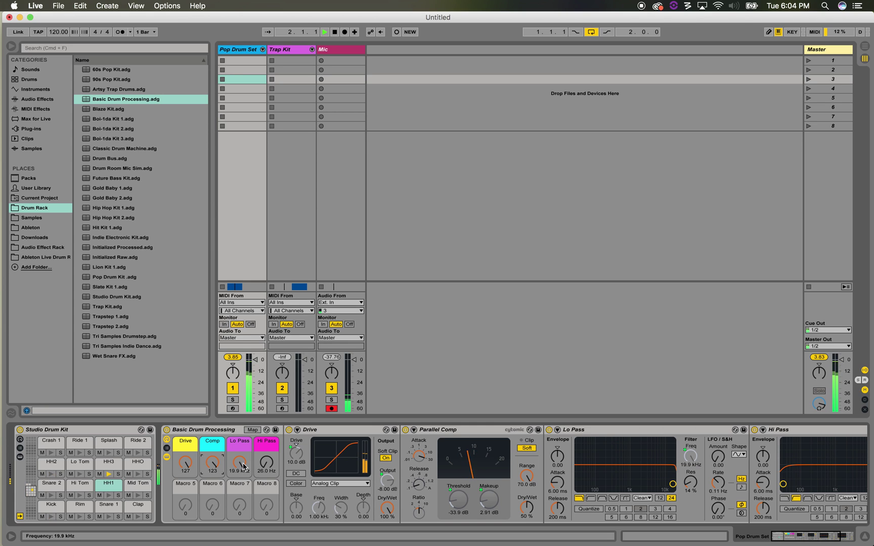
pyautogui.moveTo(244, 465); pyautogui.dragTo(267, 473)
pyautogui.moveTo(185, 462); pyautogui.dragTo(212, 472)
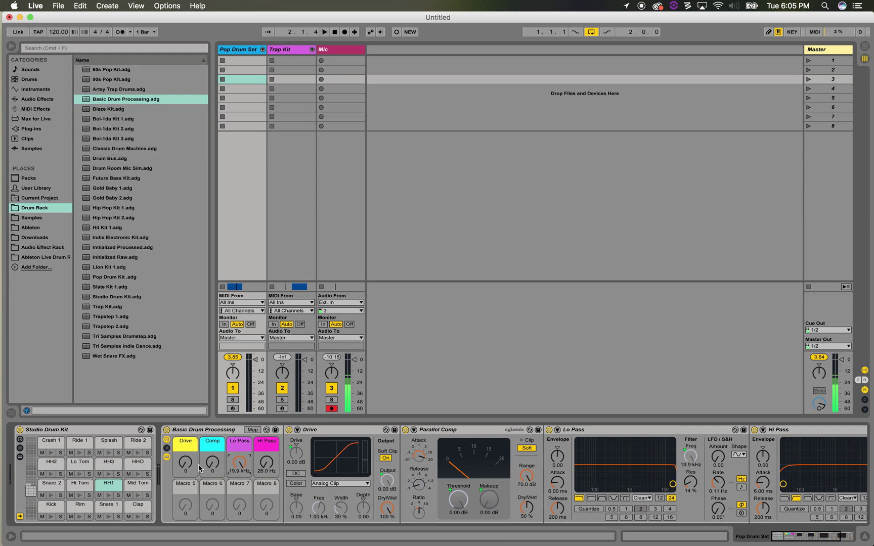
pyautogui.hscroll(2, 433, 486)
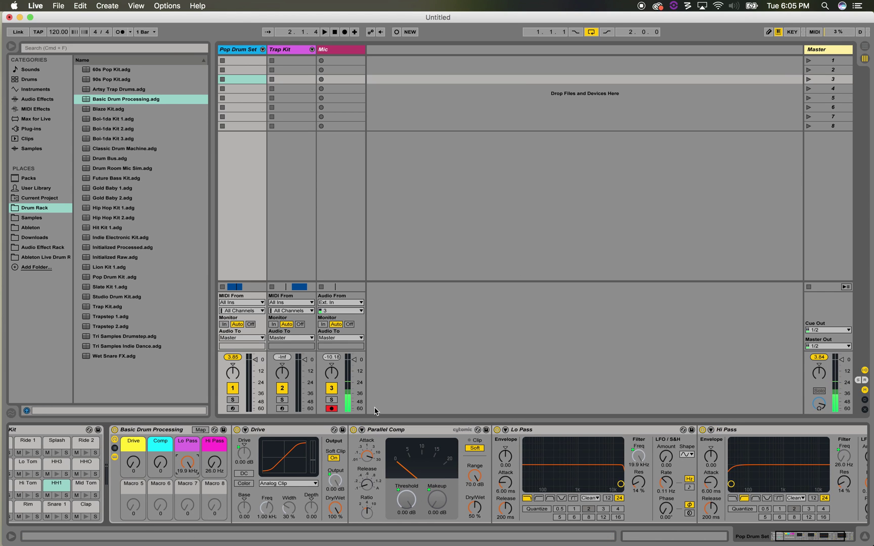
# - Collapse the rack to its macros and browse User Library > Presets > Audio Effects
pyautogui.click(116, 457)
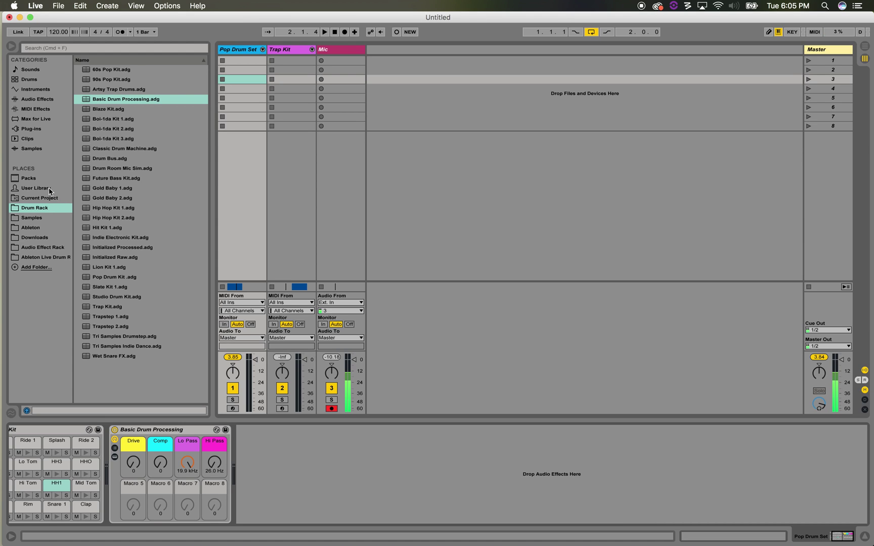
pyautogui.click(49, 188)
pyautogui.click(93, 101)
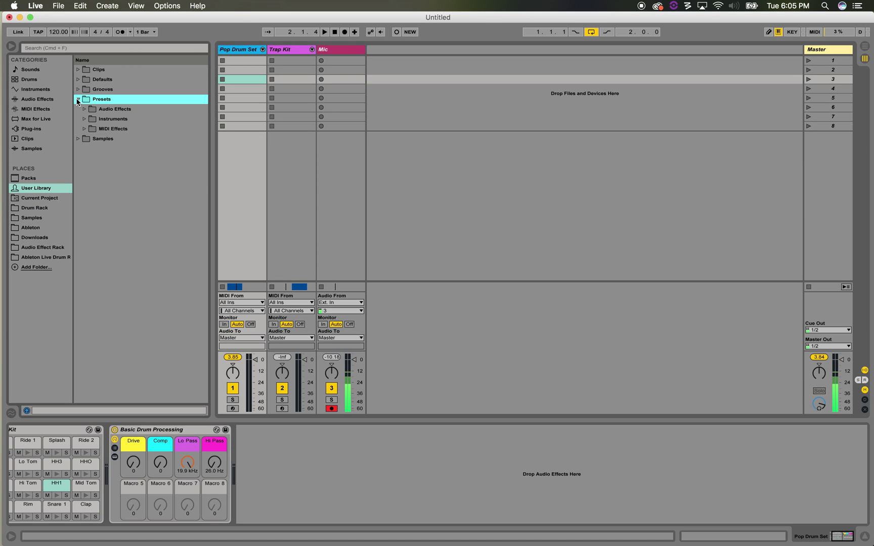
pyautogui.click(85, 110)
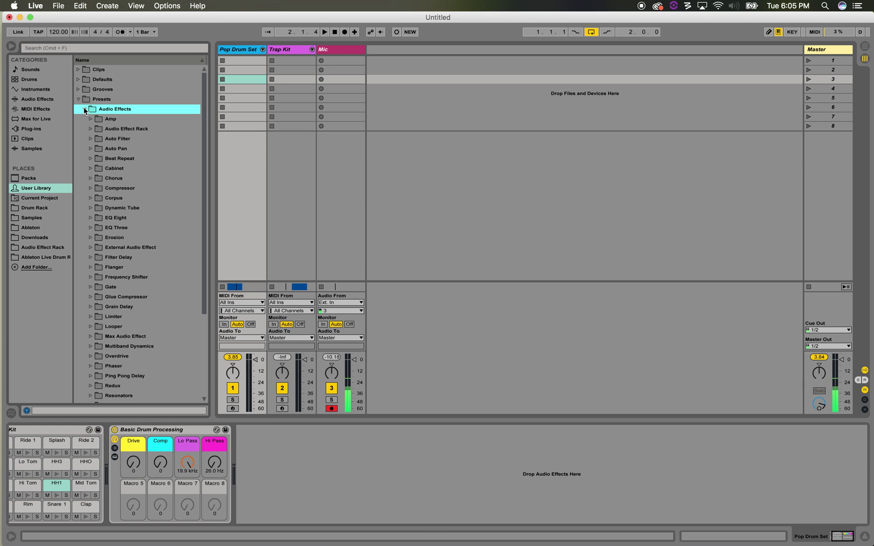
# - Peek into the Audio Effect Rack presets, then return the browser to Drum Rack
pyautogui.click(90, 128)
pyautogui.click(90, 128)
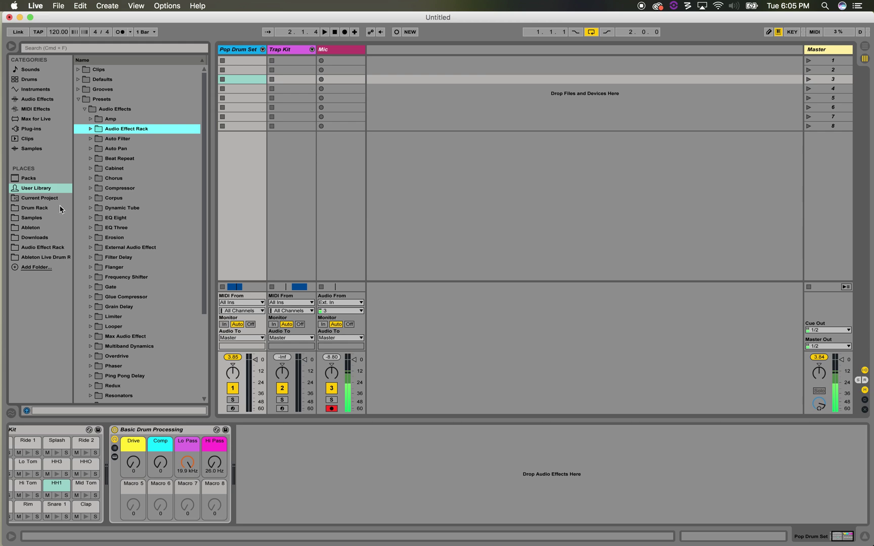
pyautogui.click(39, 209)
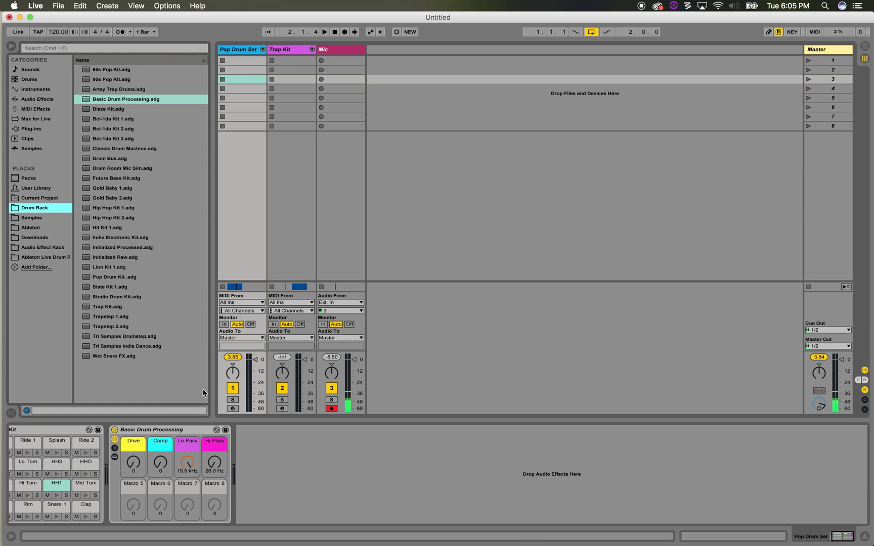
# - In Arrangement view, move the loop onto the Trap Kit section and play it
pyautogui.click(287, 50)
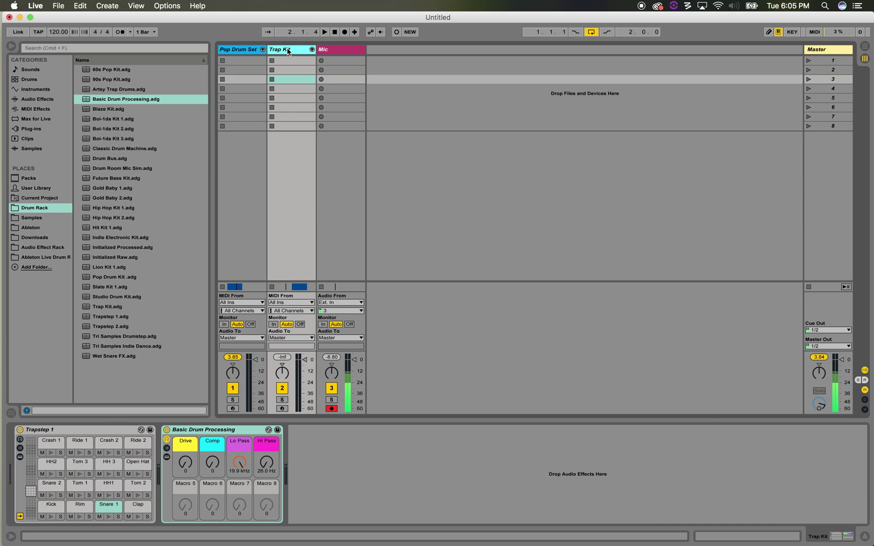
pyautogui.press('Tab')
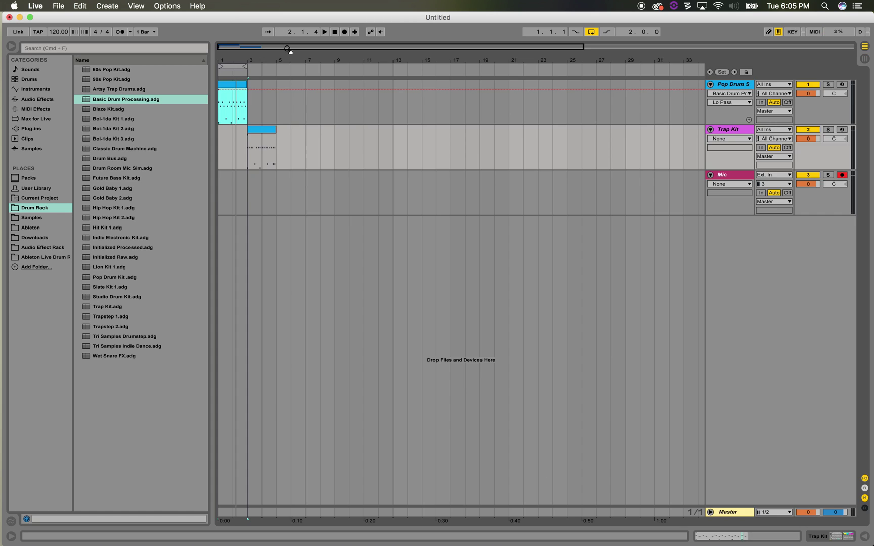
pyautogui.moveTo(236, 66); pyautogui.dragTo(267, 67)
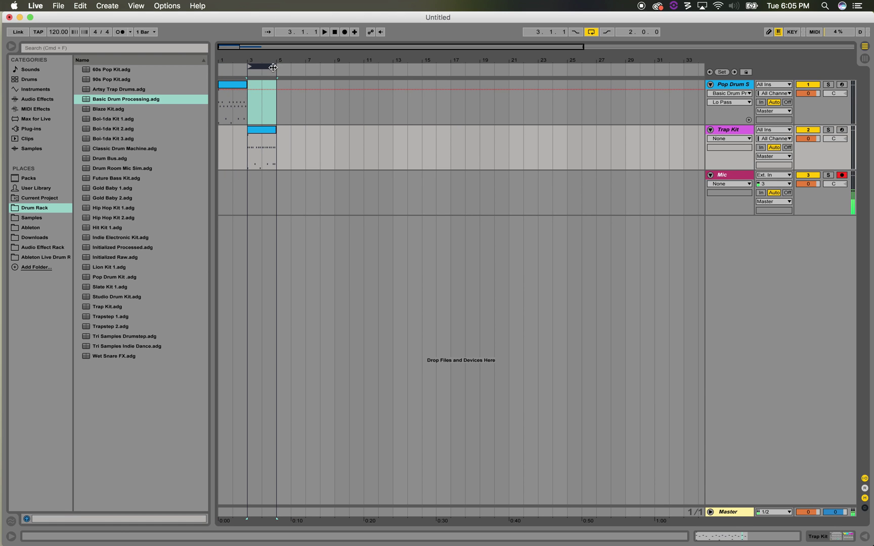
pyautogui.press('Tab')
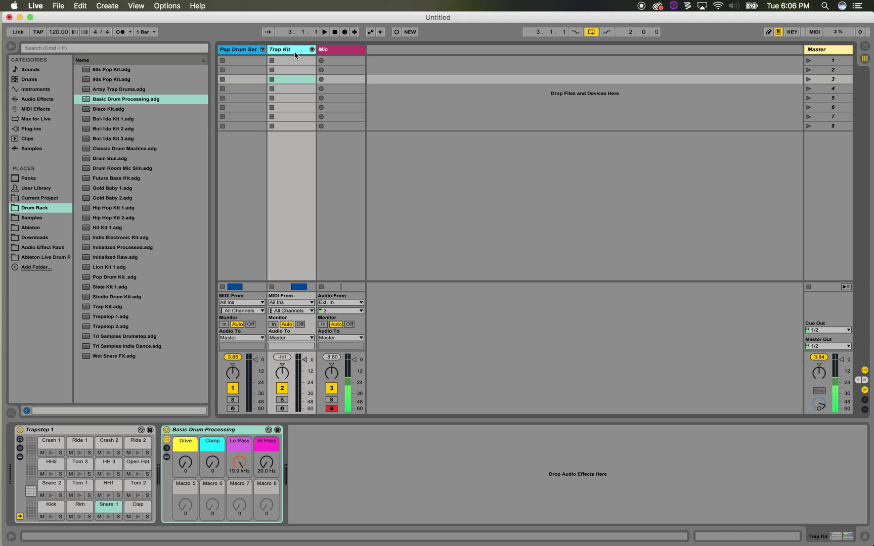
pyautogui.press('Tab')
pyautogui.click(266, 128)
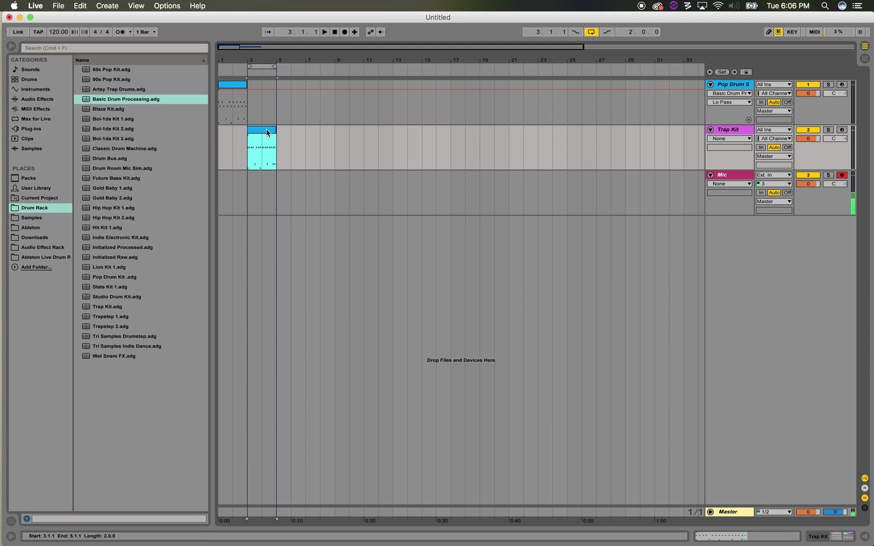
pyautogui.press('space')
pyautogui.press('Tab')
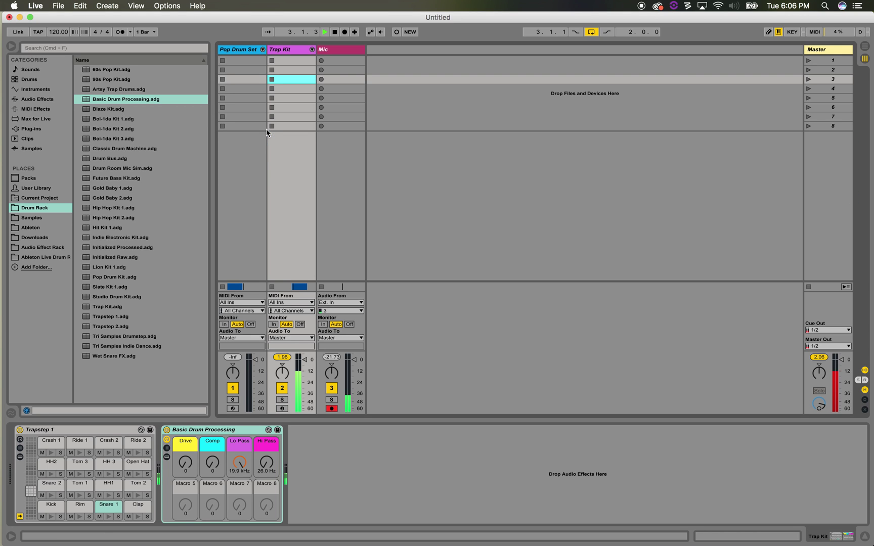
# - Tweak the Trap Kit's Drive and Comp macros, sweeping Lo Pass to 3.03 kHz and back
pyautogui.click(302, 50)
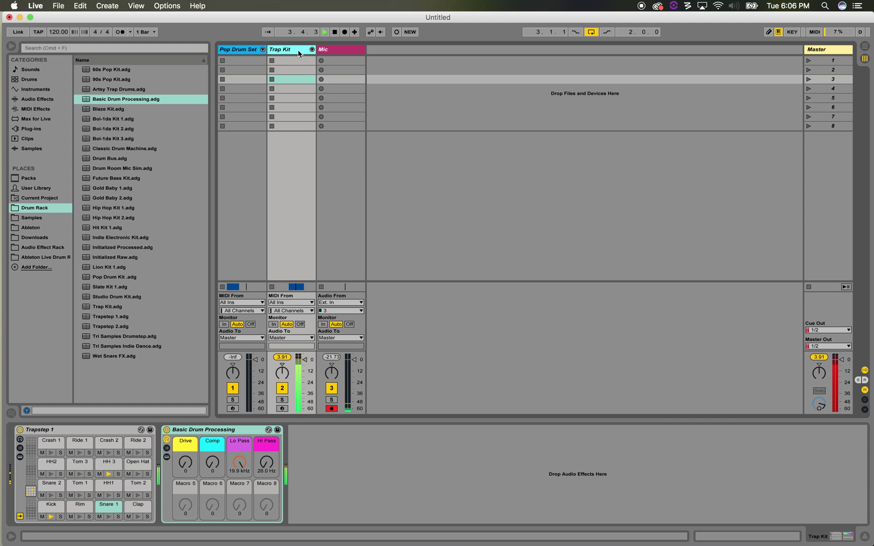
pyautogui.click(185, 464)
pyautogui.click(212, 465)
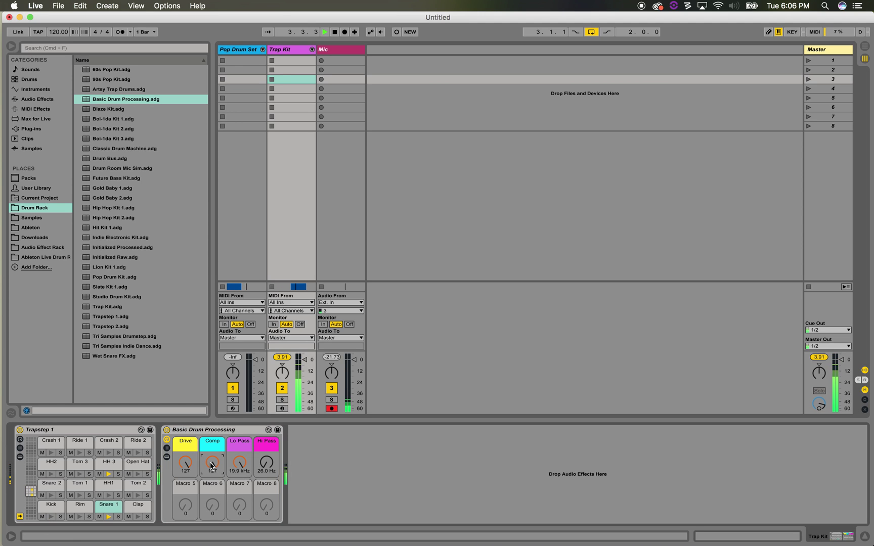
pyautogui.click(185, 464)
pyautogui.write('87')
pyautogui.press('Return')
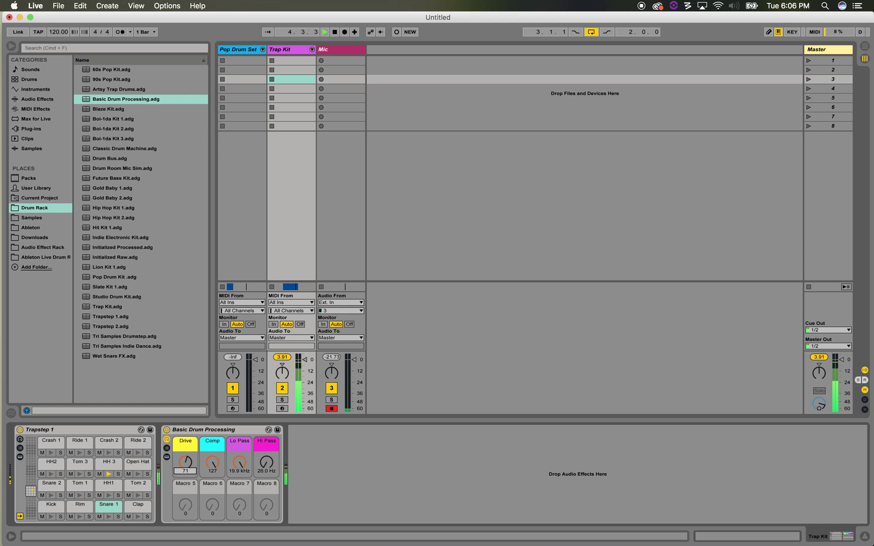
pyautogui.moveTo(212, 462); pyautogui.dragTo(212, 490)
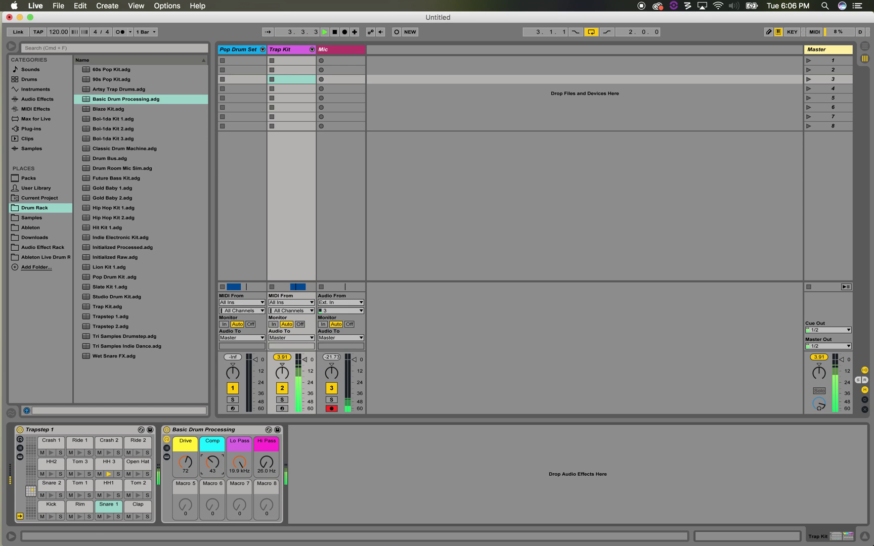
pyautogui.moveTo(240, 461); pyautogui.dragTo(192, 455)
pyautogui.click(186, 461)
pyautogui.click(212, 462)
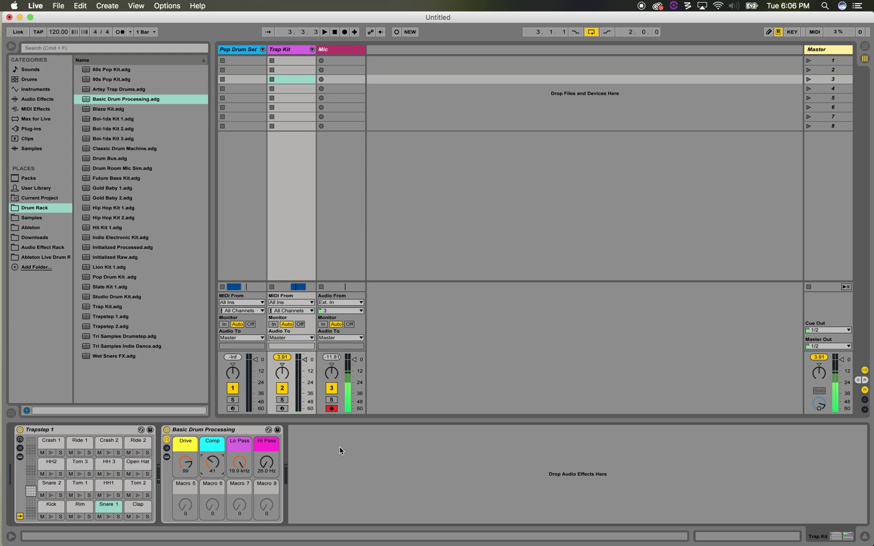
# - Inspect the HH1 pad's chain, return to the Trap Kit rack, then switch to QuickTime Player
pyautogui.click(378, 467)
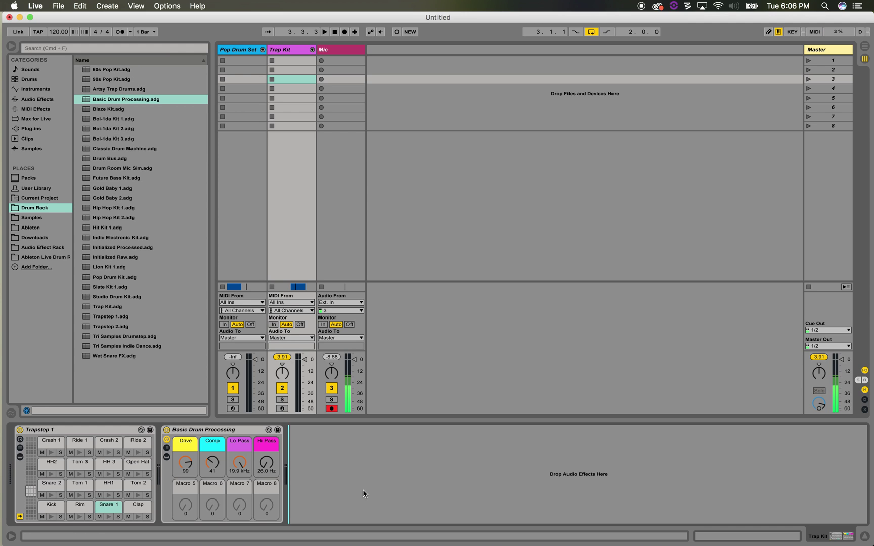
pyautogui.click(111, 484)
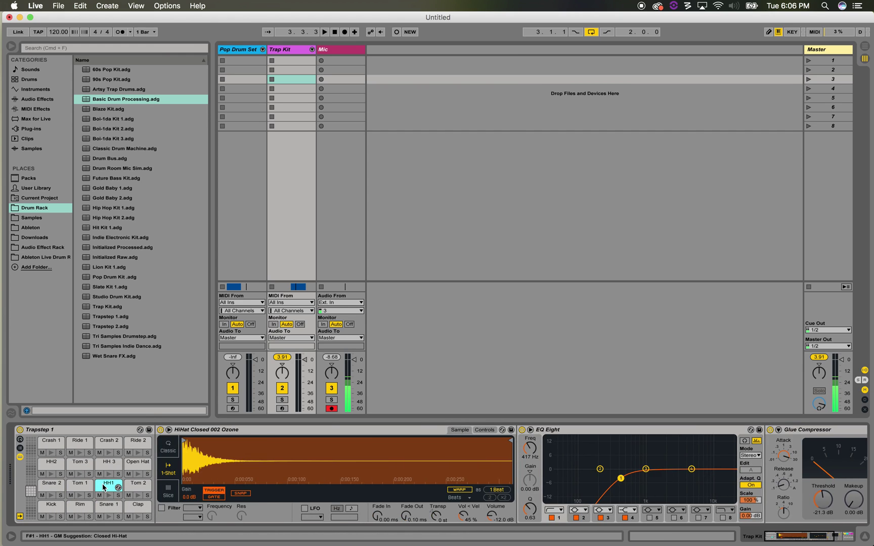
pyautogui.click(104, 487)
pyautogui.click(410, 501)
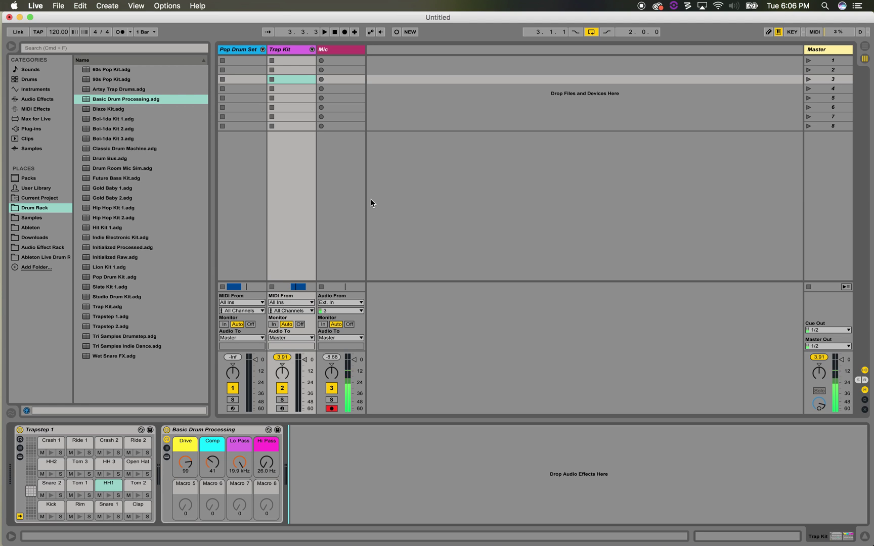
pyautogui.moveTo(1, 111)
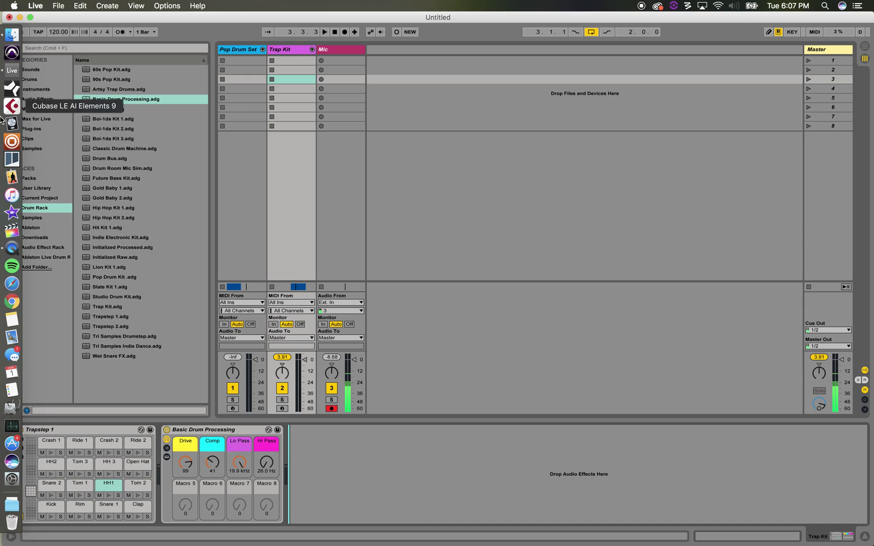
pyautogui.click(12, 247)
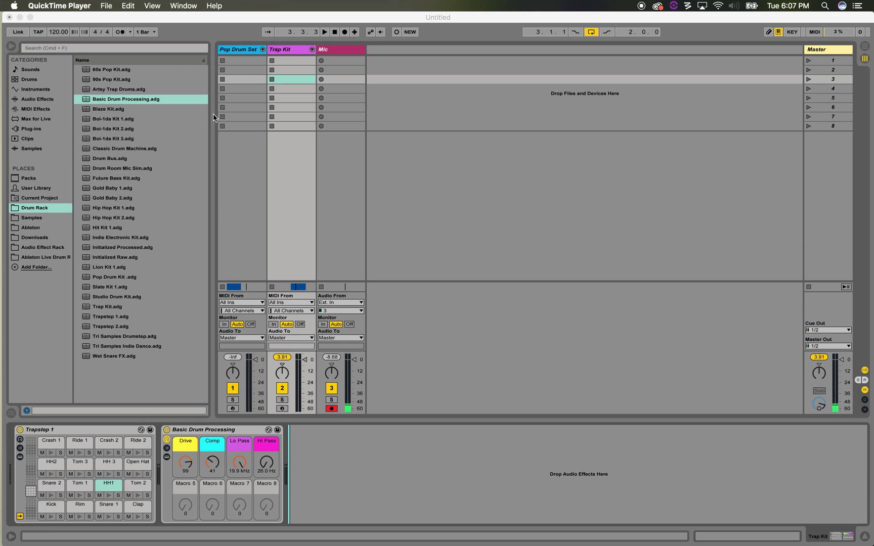